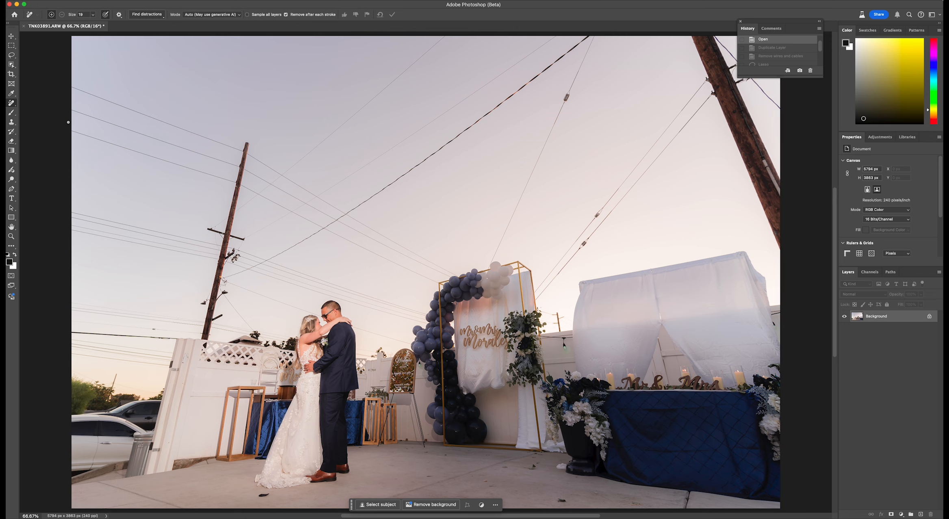
Remove the overhead wires and cables from the photo automatically with the Remove Tool's Find distractions option.
right_click(11, 104)
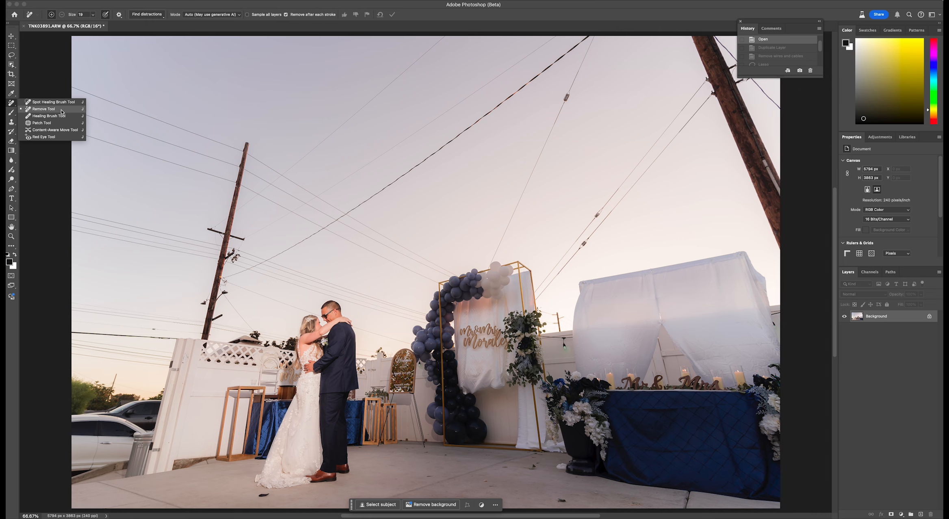
click(44, 109)
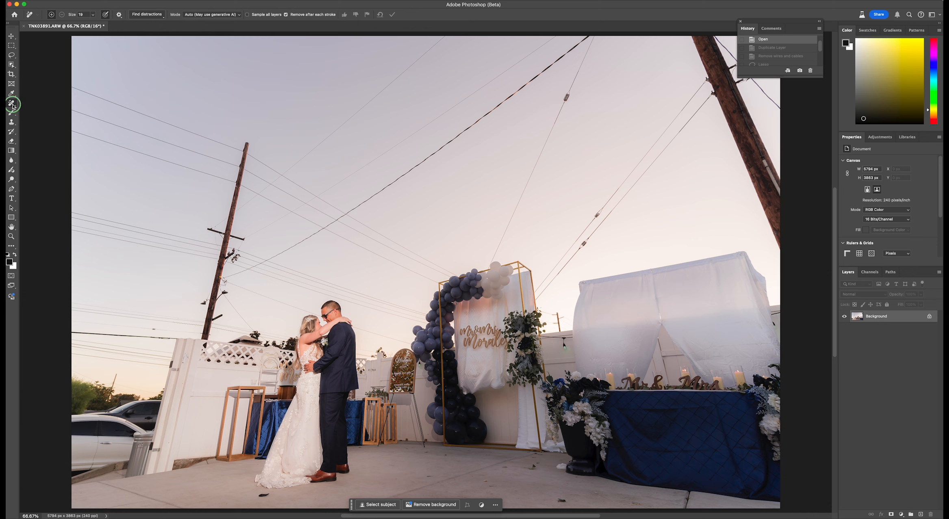
right_click(12, 103)
click(40, 99)
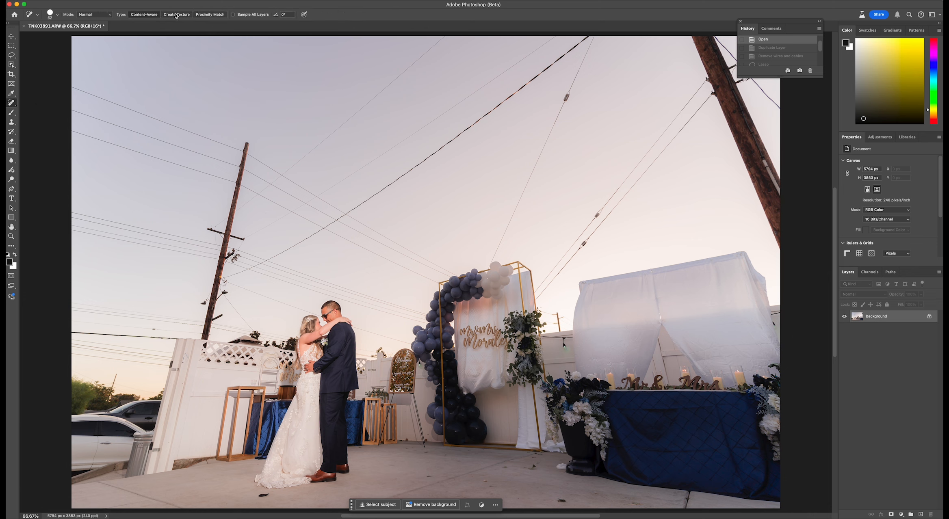
right_click(13, 104)
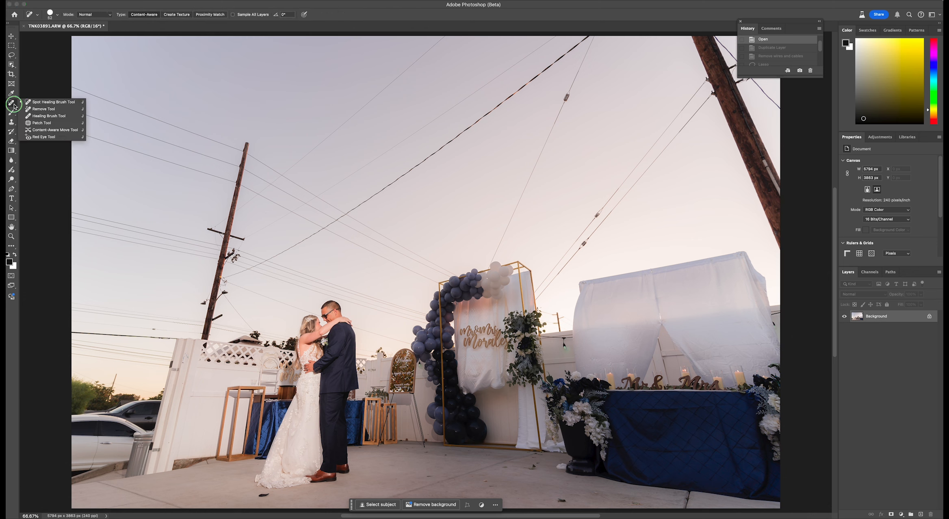
click(43, 109)
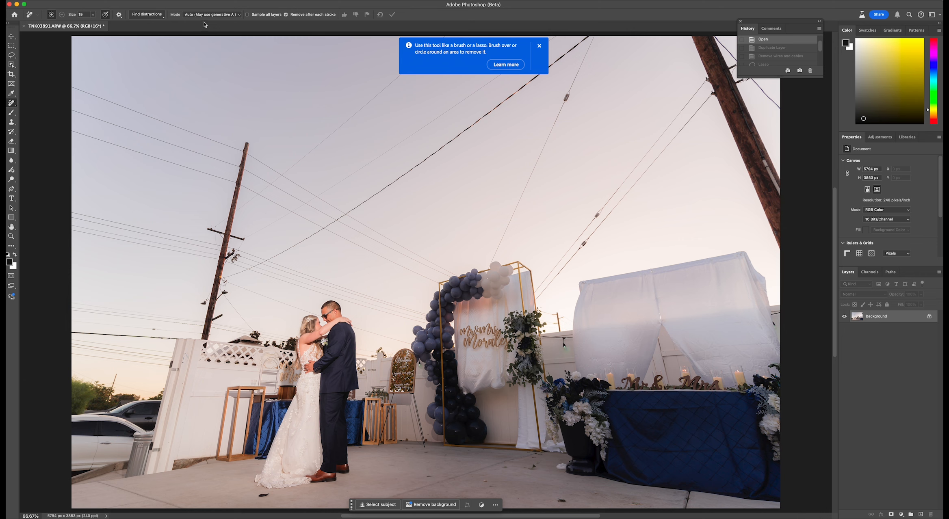
click(162, 17)
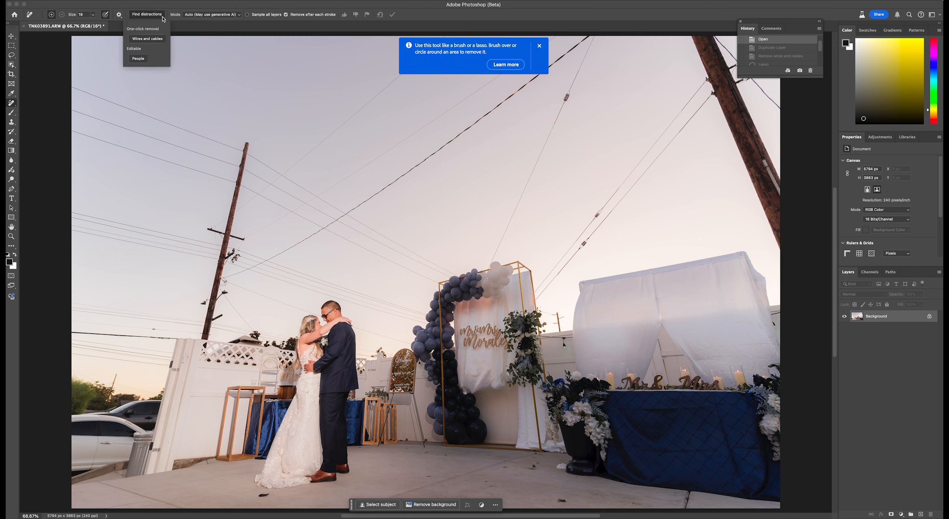
click(147, 39)
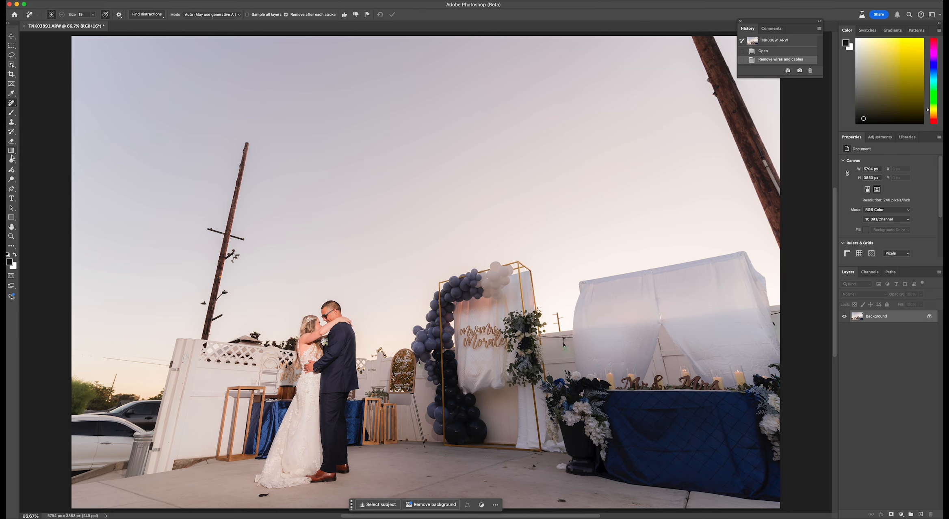
Lasso the wooden utility pole behind the couple and remove it using Generative Fill with an empty prompt.
click(12, 55)
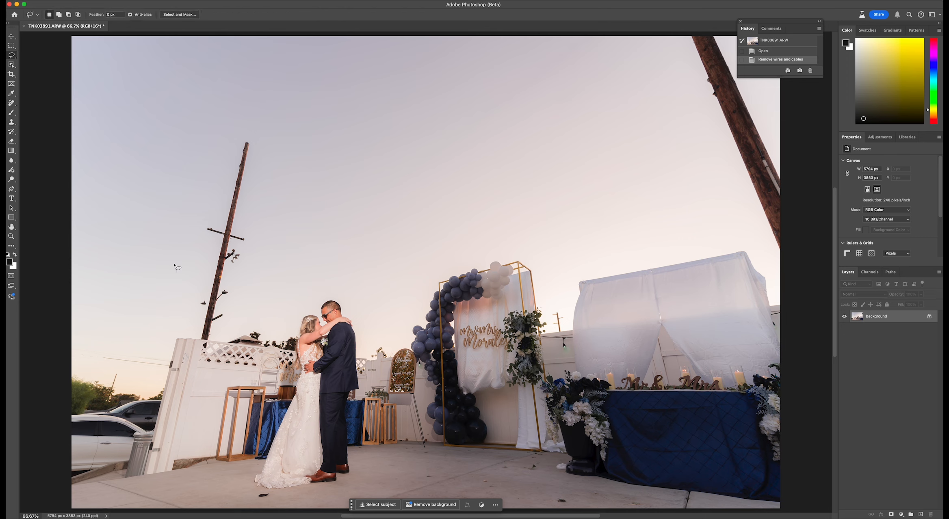
mouse_move(210, 338)
mouse_down()
mouse_move(197, 221)
mouse_move(215, 163)
mouse_move(241, 130)
mouse_move(269, 141)
mouse_move(271, 202)
mouse_move(228, 331)
mouse_up()
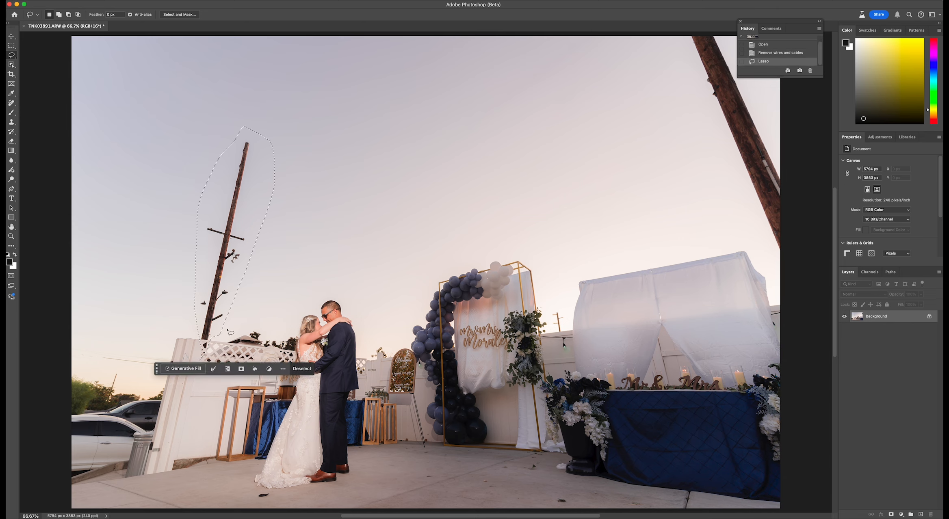
click(205, 369)
key(Return)
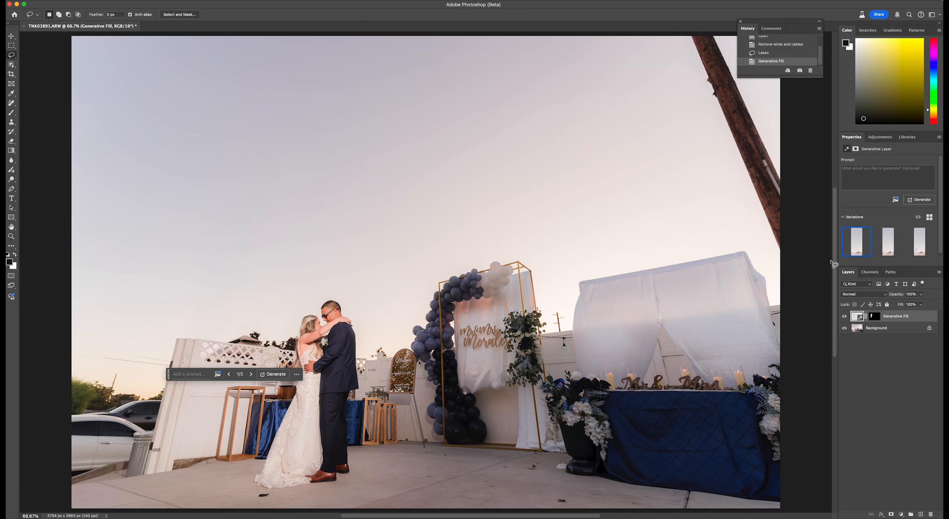
Remove the large slanted pole in the photo's upper-right corner and the small distant pole beside the white canopy using Lasso selections and promptless Generative Fill.
mouse_move(790, 262)
mouse_down()
mouse_move(750, 214)
mouse_move(677, 22)
mouse_move(709, 5)
mouse_move(742, 32)
mouse_move(792, 184)
mouse_up()
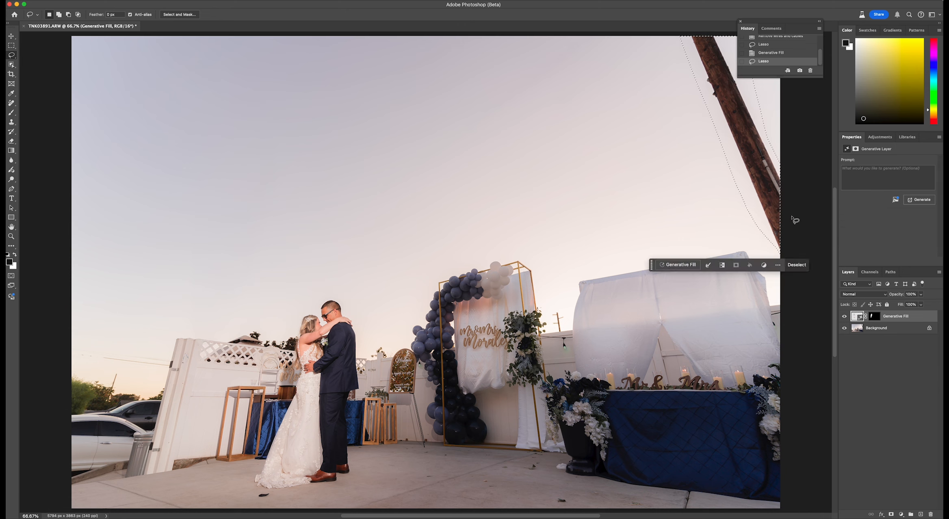
key(Return)
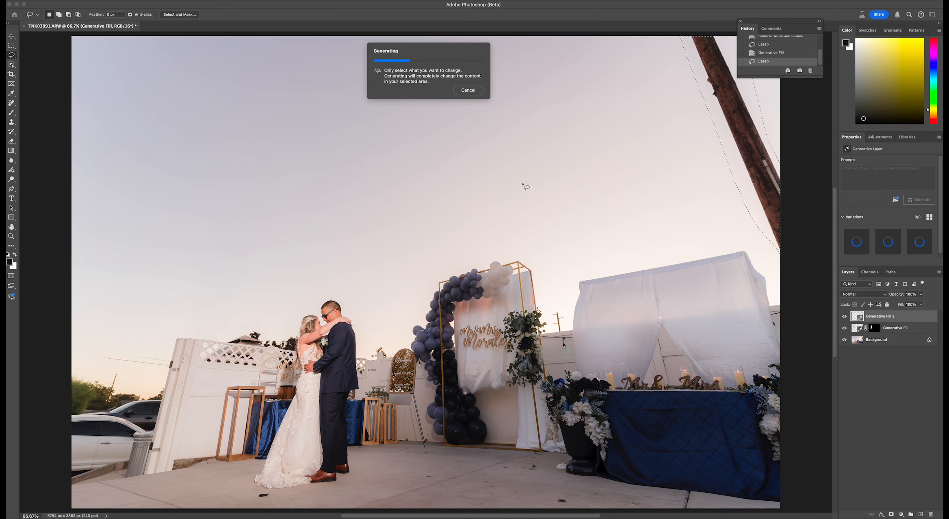
mouse_move(568, 332)
mouse_down()
mouse_move(557, 337)
mouse_move(550, 321)
mouse_move(559, 308)
mouse_move(570, 325)
mouse_up()
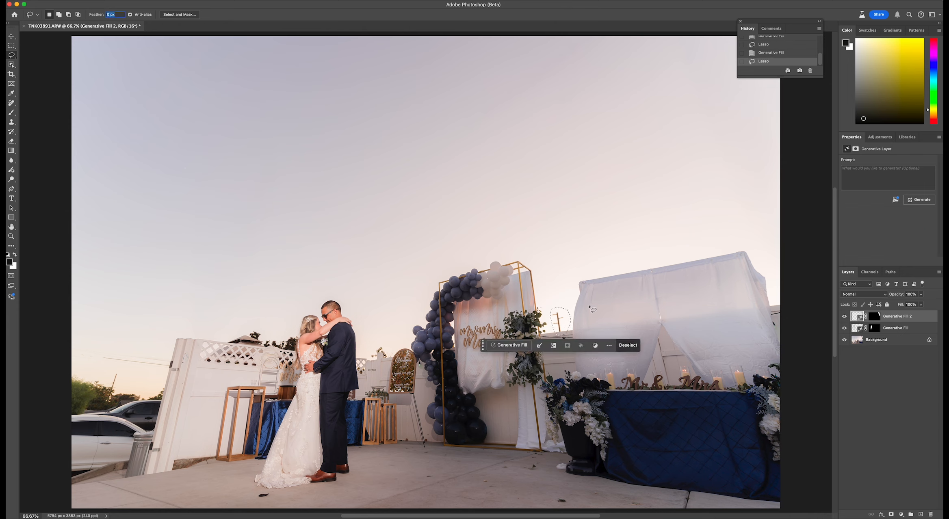
click(510, 344)
key(Return)
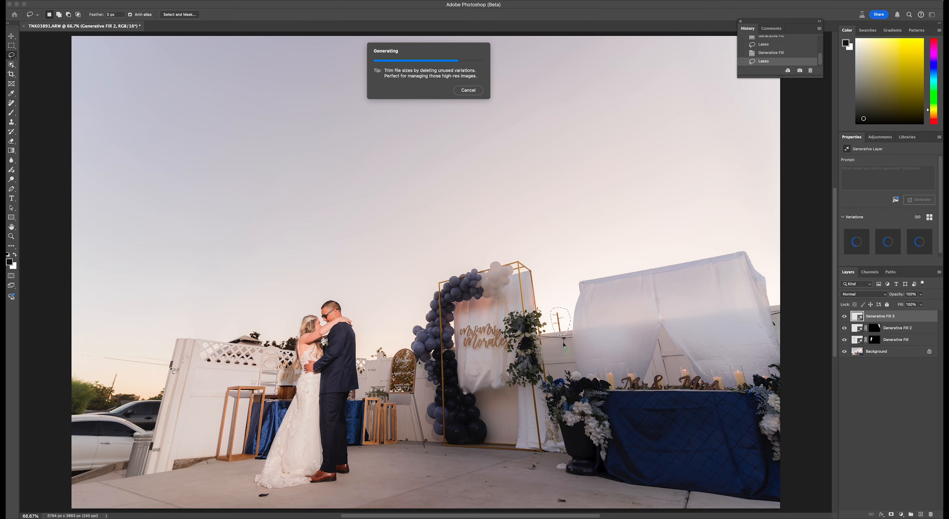
Lasso the leftover wire in the sky above the parked cars and remove it using Generative Fill without a prompt.
mouse_move(170, 368)
mouse_down()
mouse_move(67, 355)
mouse_move(84, 345)
mouse_move(181, 358)
mouse_up()
key(shift)
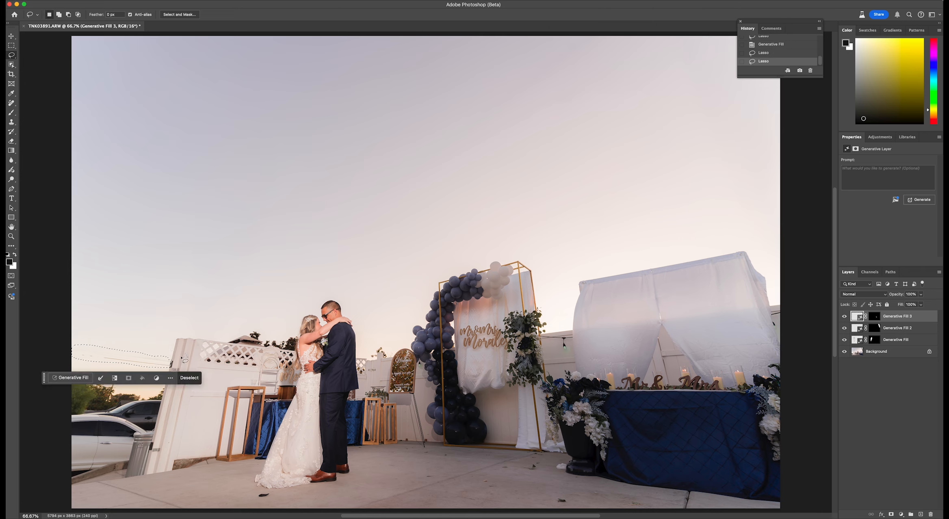
key(Return)
click(78, 378)
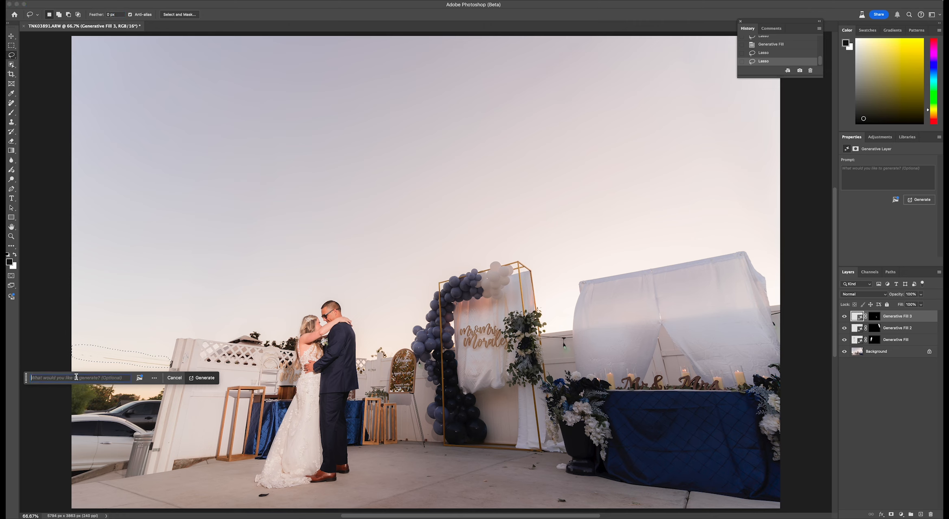
key(Return)
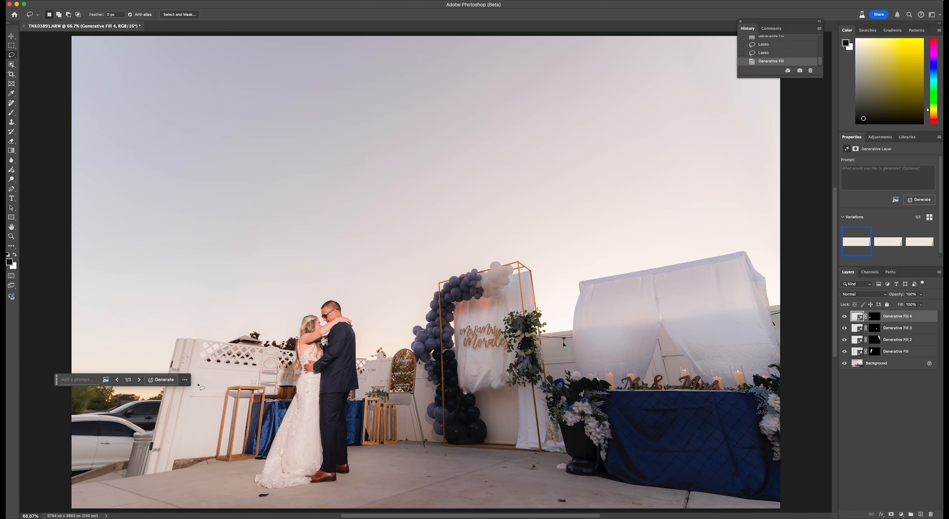
Compare the original photo with the final edit by switching between the opening snapshot and the last Generative Fill history state.
click(185, 379)
click(185, 379)
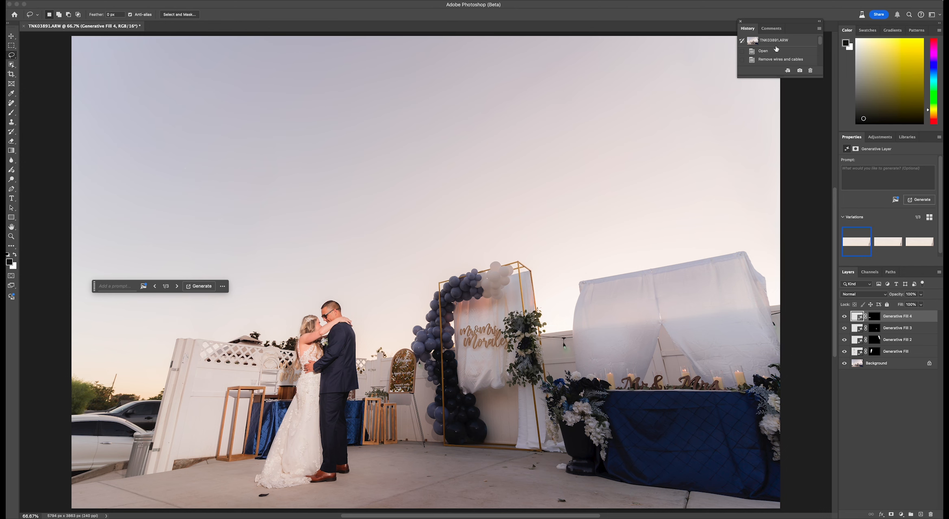
click(773, 42)
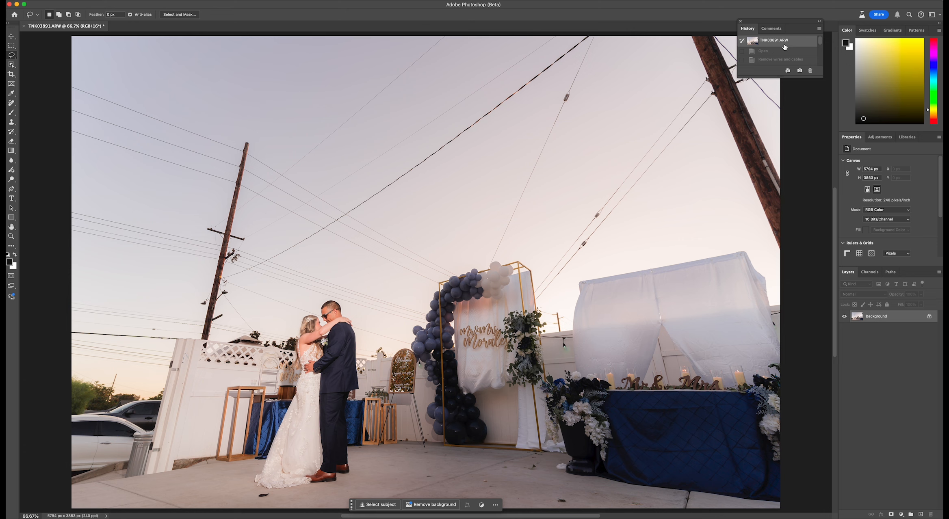
scroll(777, 57, down, 5)
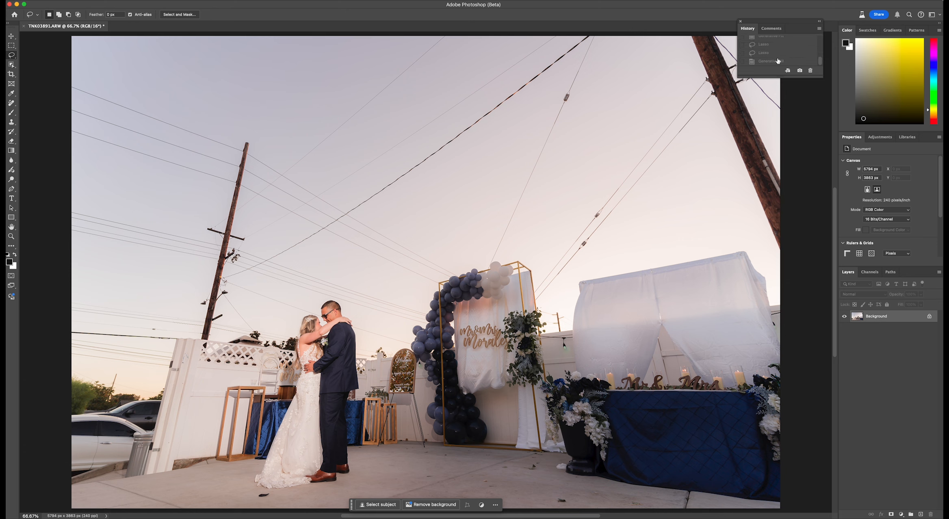
click(778, 61)
scroll(775, 46, up, 5)
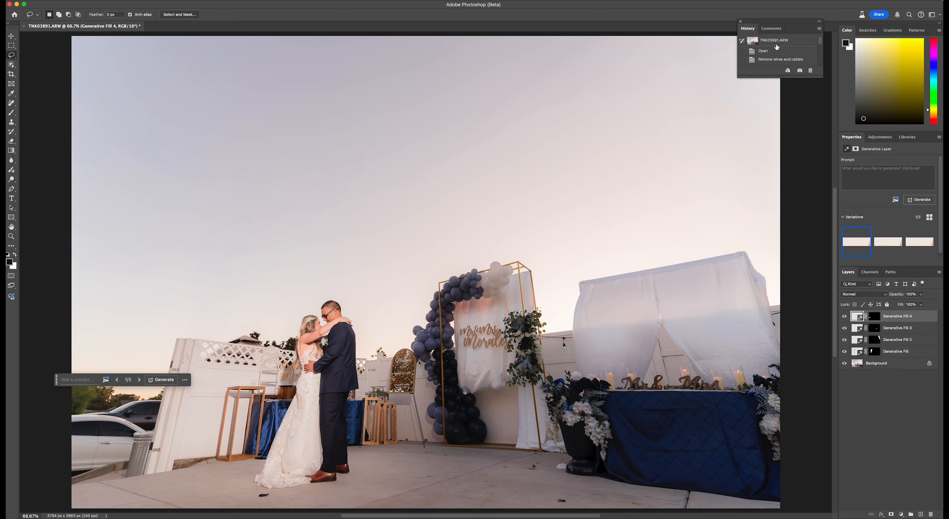
click(773, 42)
scroll(777, 55, down, 5)
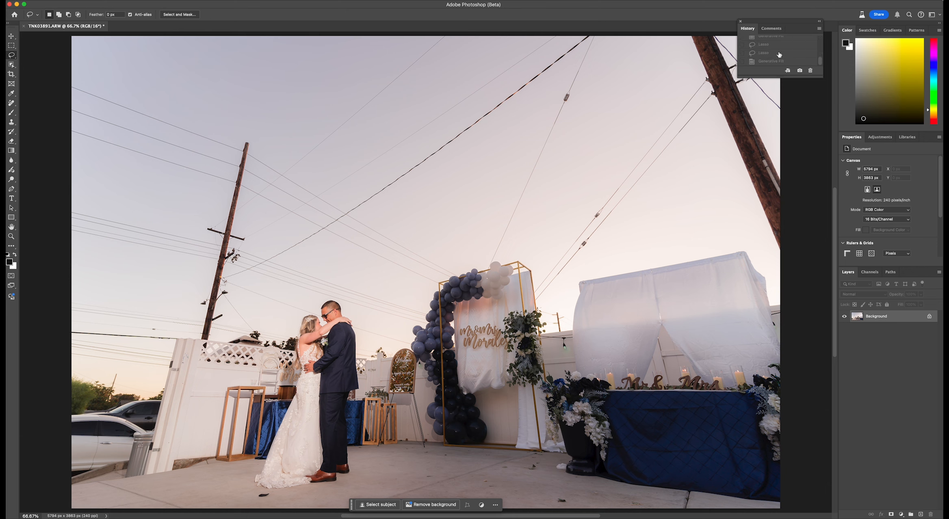
click(776, 62)
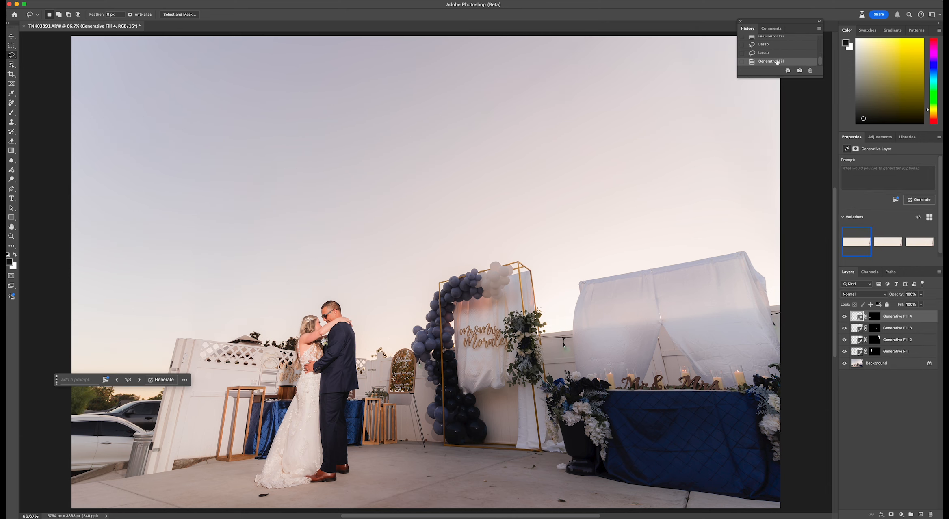